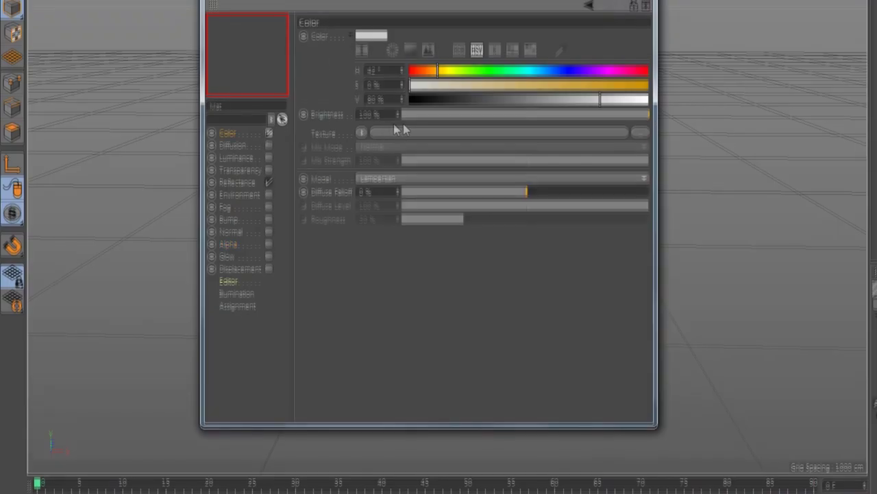
- Load Color.png as the Earth colour texture at 36% mix over a black base colour
left_click(393, 130)
left_click(592, 432)
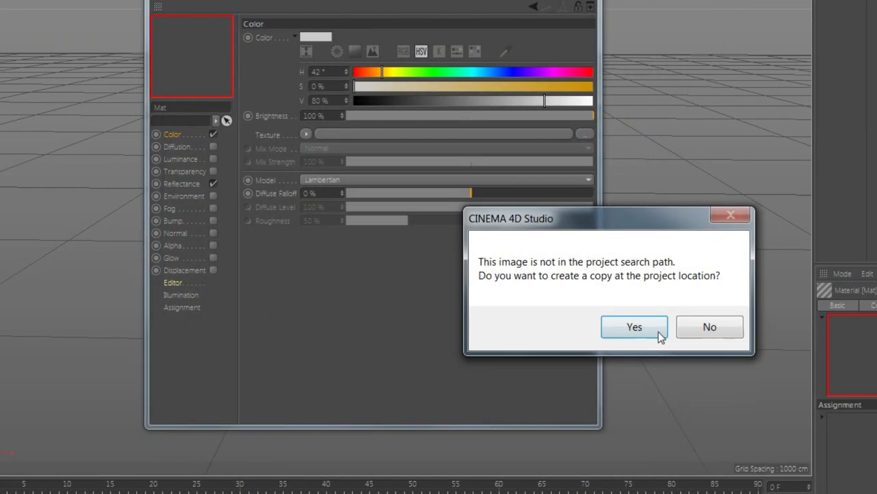
left_click(634, 327)
key("BackSpace")
type("6")
key("Return")
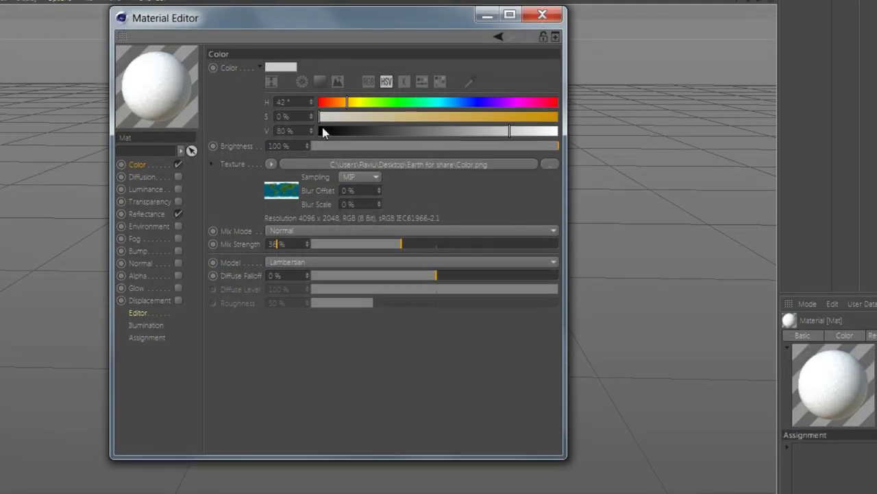
left_click_drag(311, 130, 297, 133)
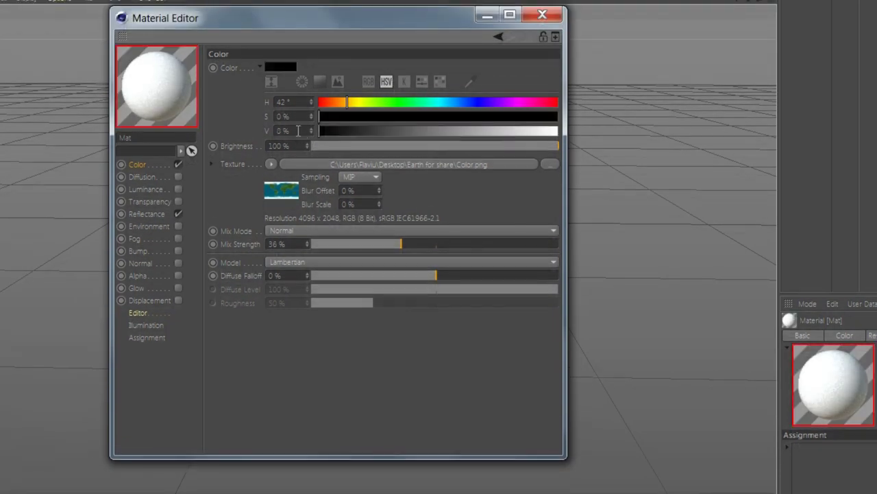
- Add a Specular-Blinn reflectance layer textured with Earth Spec Map 2k and lower its brightness
left_click(205, 214)
left_click(280, 124)
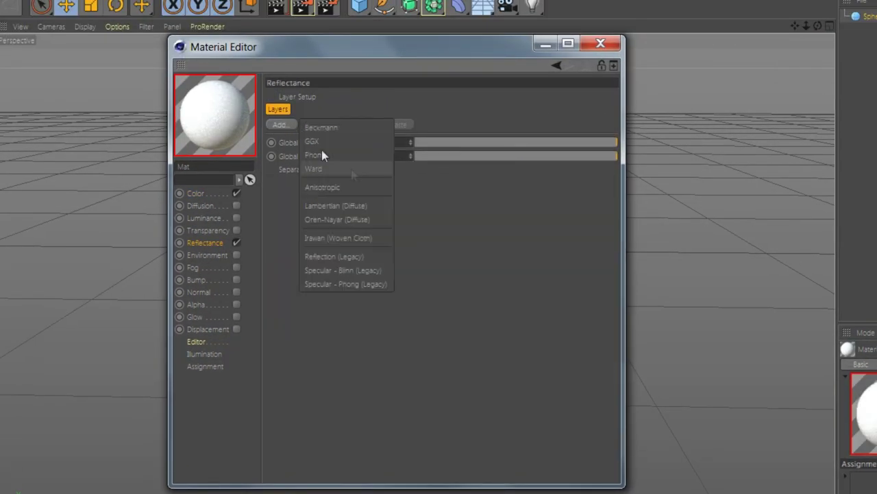
left_click(357, 267)
double_click(554, 183)
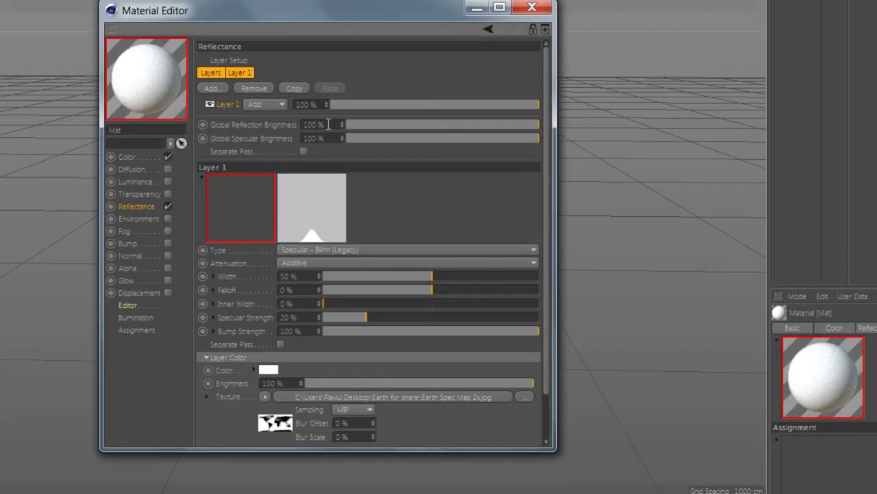
left_click(324, 124)
type("50")
key("Tab")
type("6")
key("Return")
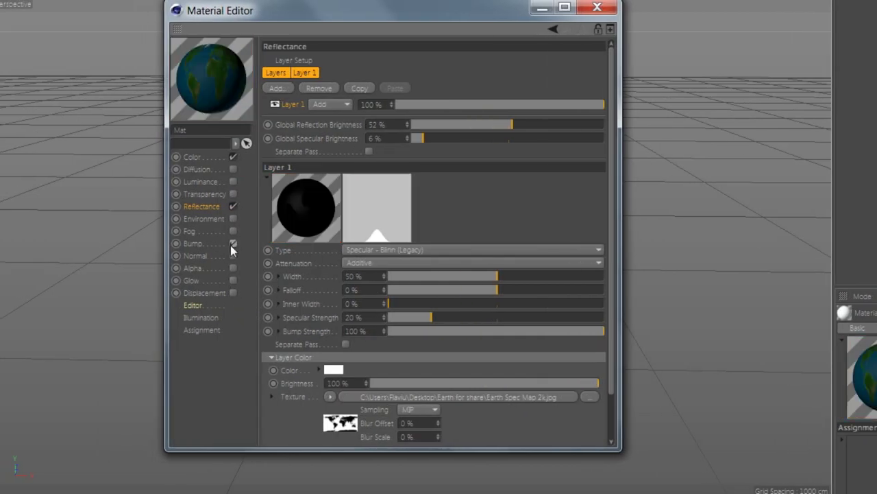
- Enable bump with Earth Bump Map 8K at 5% strength, then create a new material
left_click(233, 244)
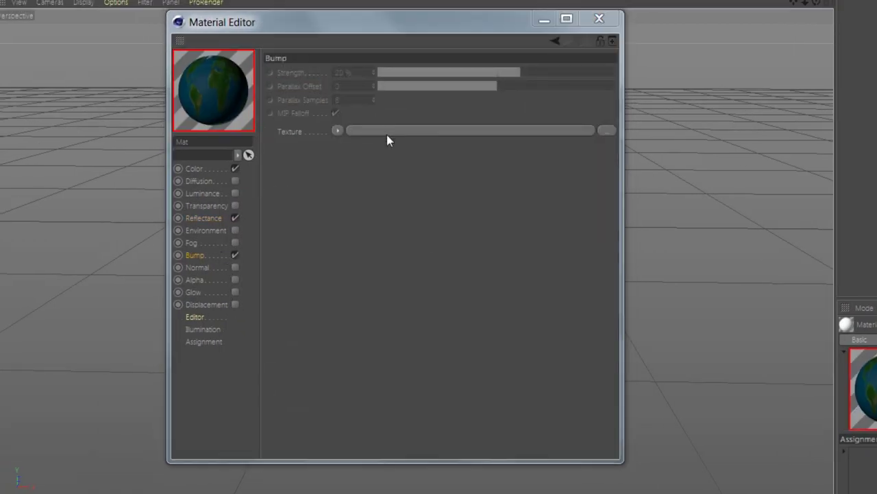
left_click(387, 133)
double_click(372, 239)
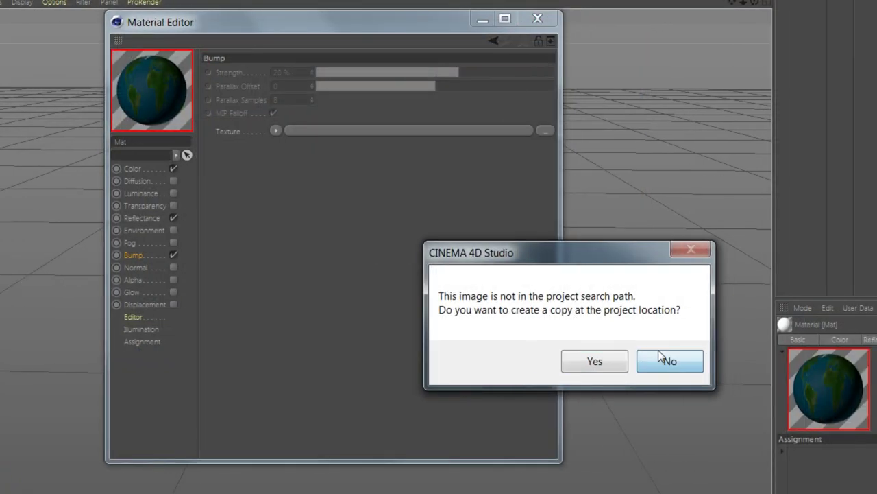
left_click(662, 358)
type("5")
key("Return")
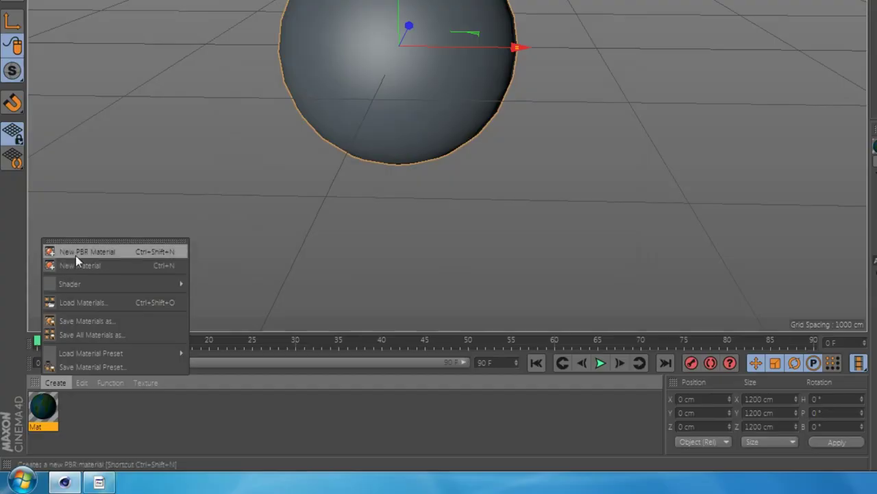
left_click(76, 254)
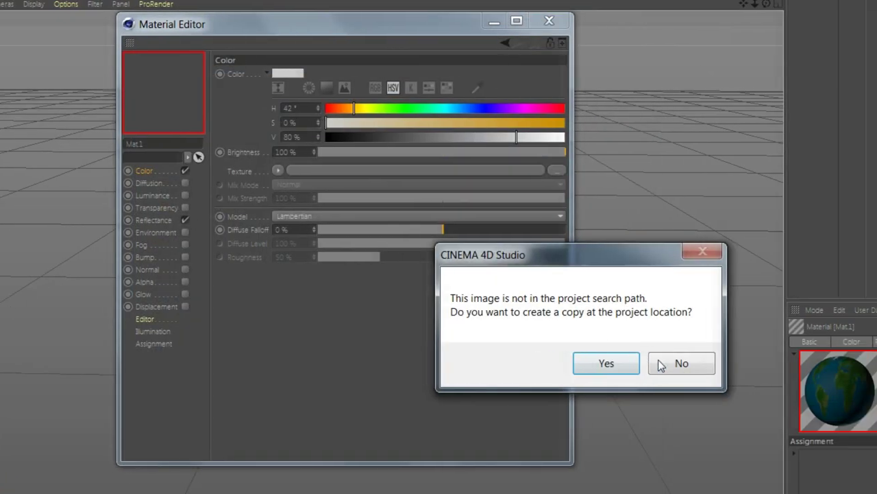
- Set Mat.1's colour to white (V 100%) with Earth Clouds 8k2 as its texture
left_click(658, 359)
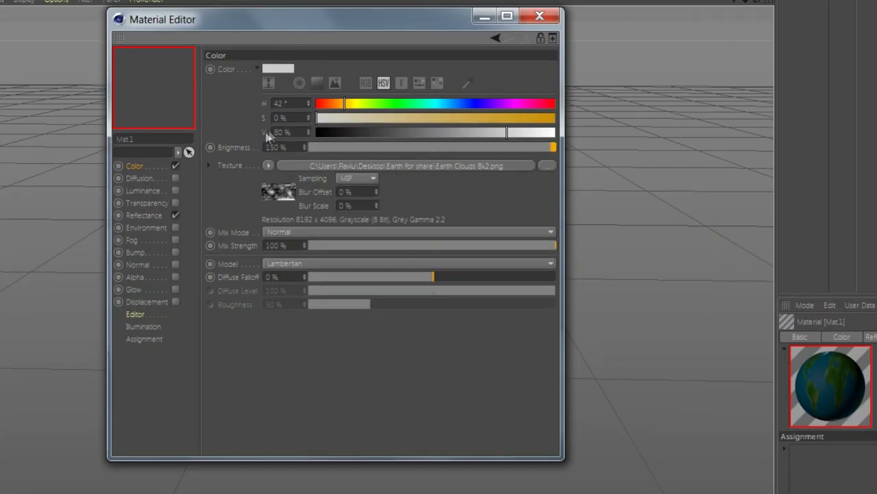
type("100")
key("Return")
type("209")
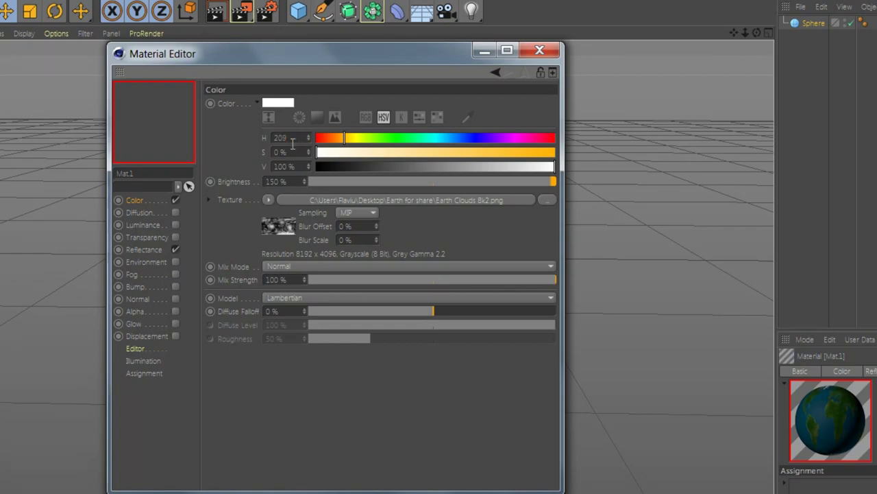
left_click(299, 151)
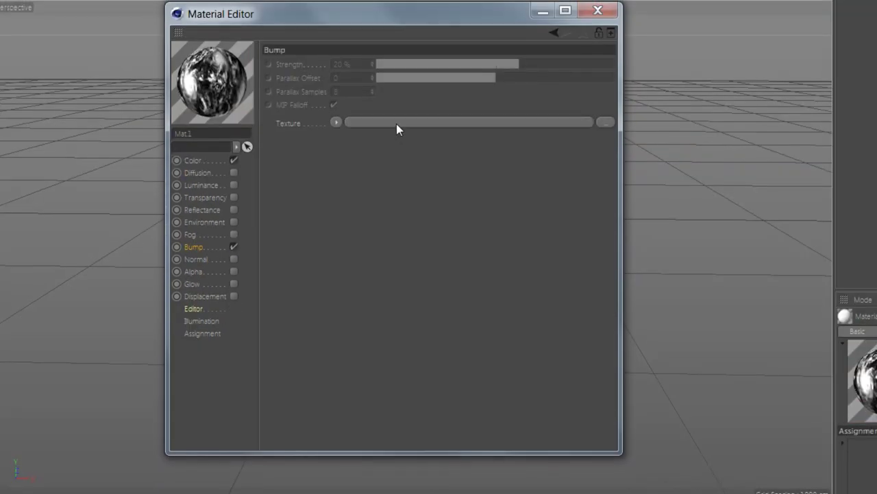
left_click(398, 122)
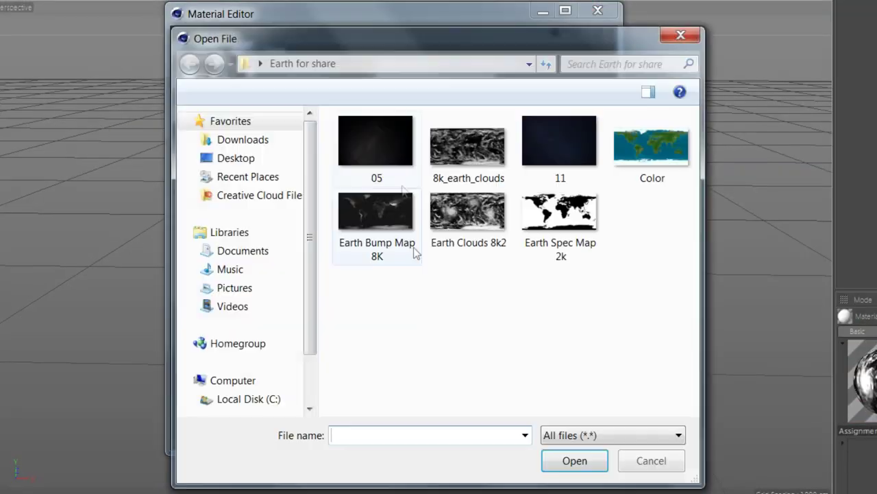
double_click(477, 216)
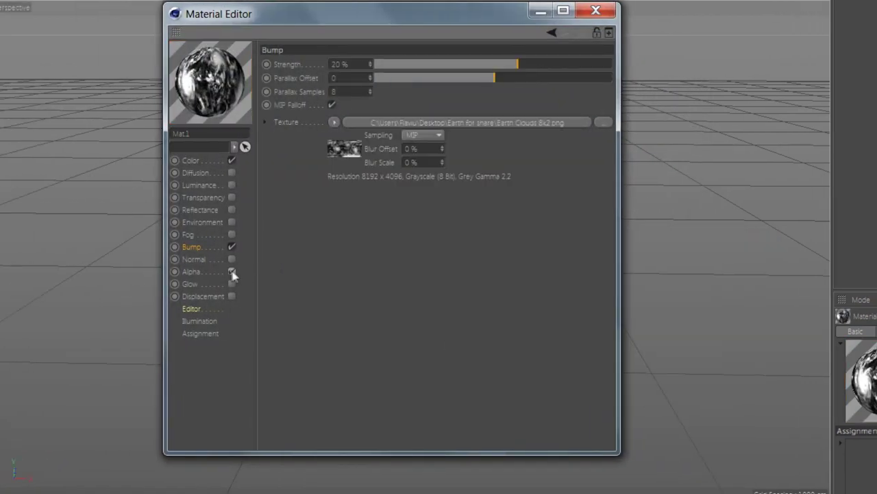
- Enable alpha using the clouds image with Image Alpha turned off
left_click(232, 270)
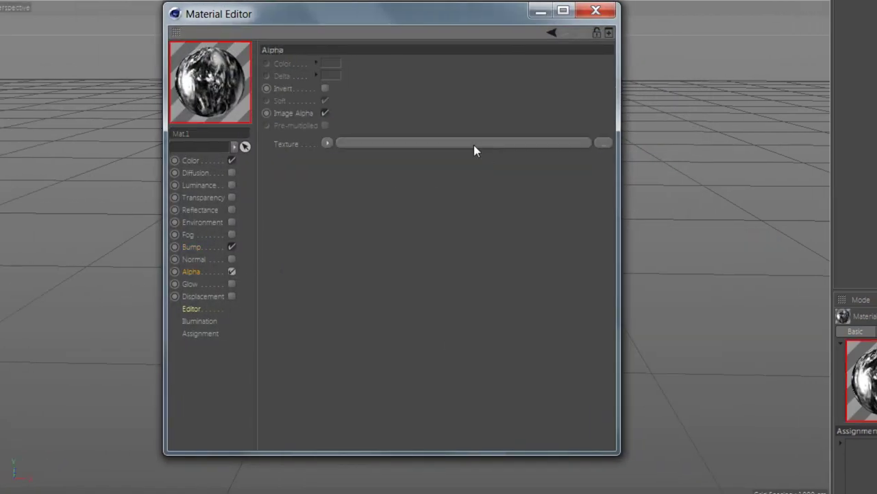
left_click(474, 150)
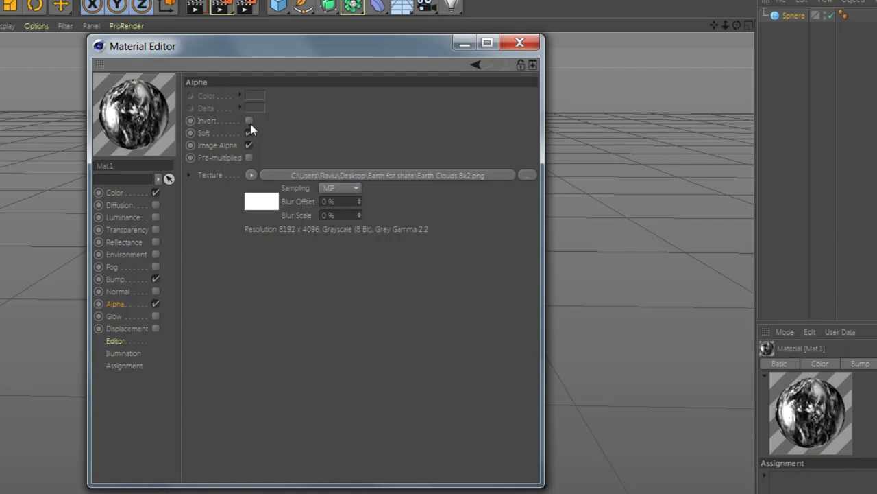
left_click(249, 130)
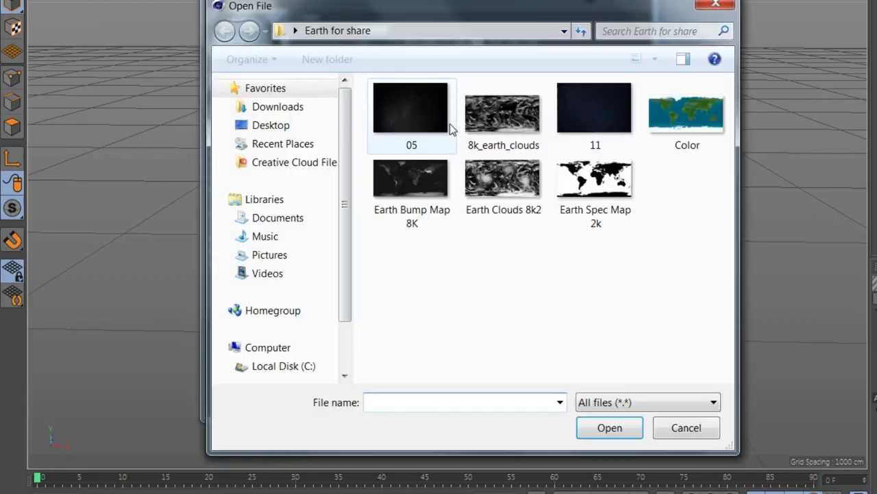
- Load 8k_earth_clouds as Mat.2's colour texture in Multiply mode and add it for bump
double_click(510, 133)
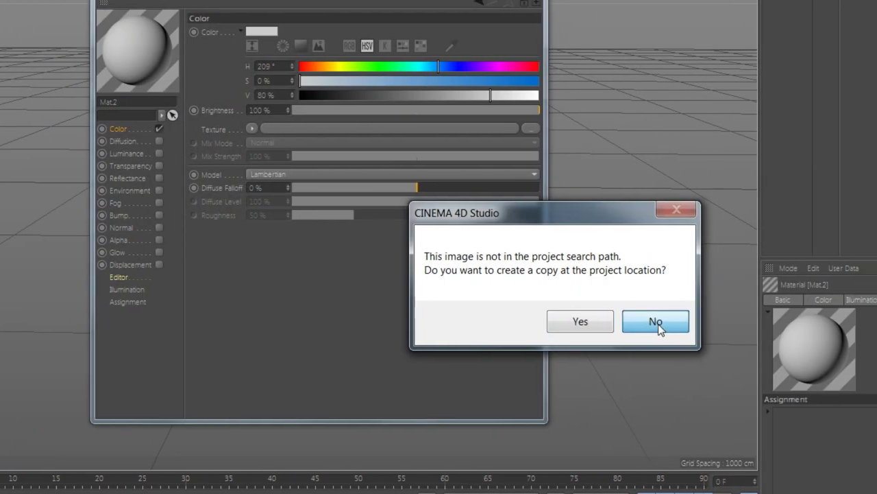
left_click(663, 327)
left_click(324, 196)
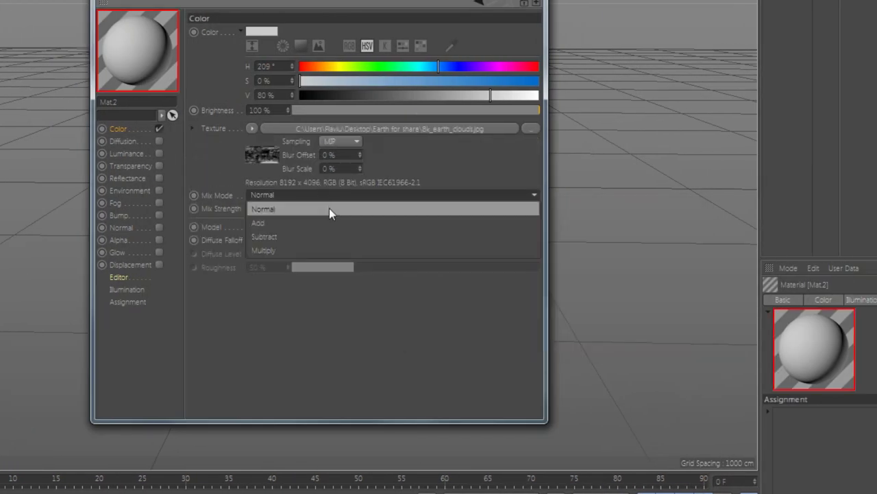
left_click(307, 252)
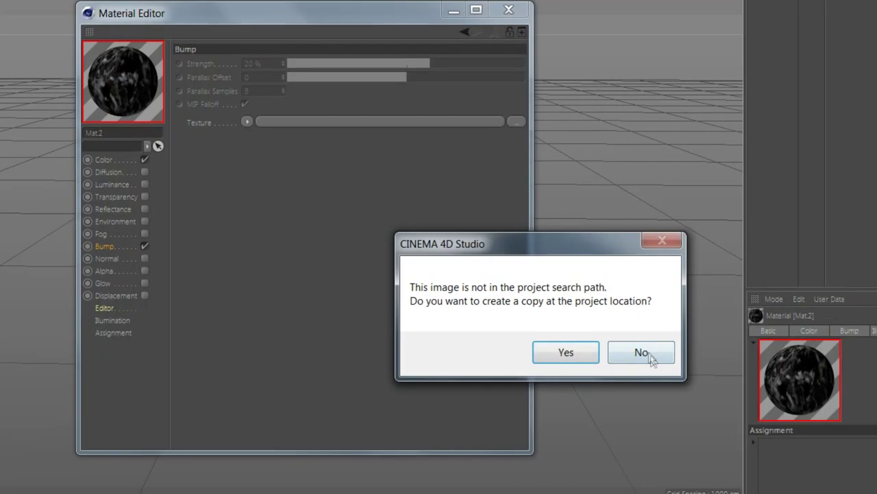
left_click(649, 353)
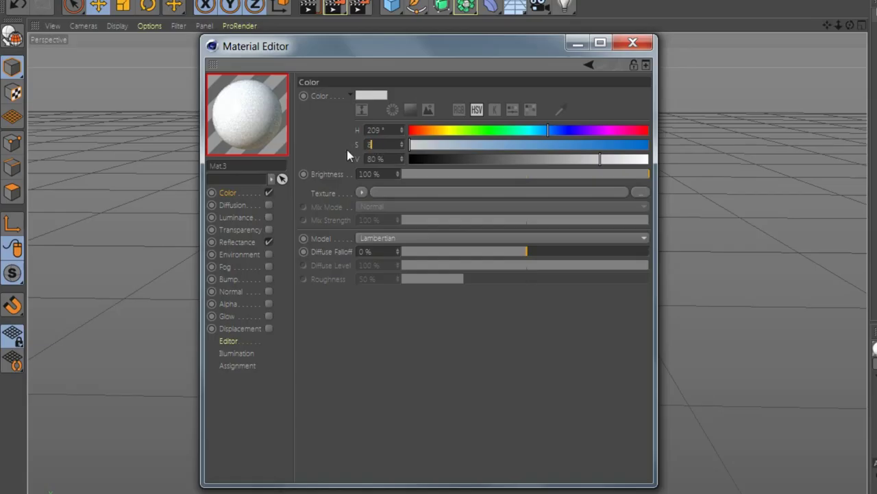
- Set Mat.3's colour to a saturated blue at full brightness (HSV 209/81/100)
type("1")
key("Tab")
type("100")
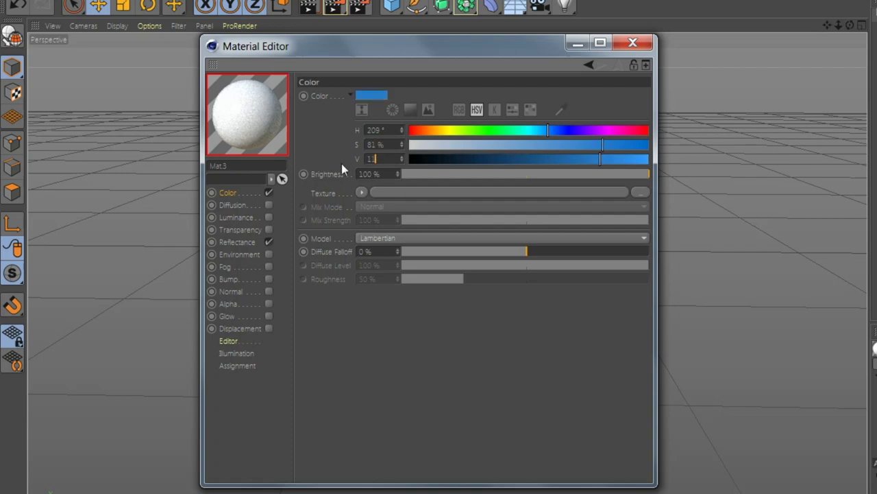
key("Return")
- Add a Turbulence Noise colour texture with a blue second colour and 555% global scale
left_click(361, 191)
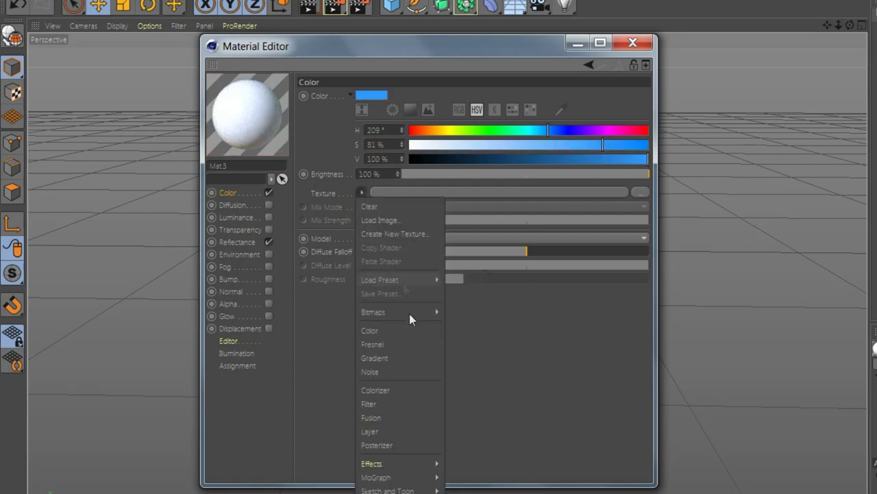
left_click(407, 371)
left_click(375, 227)
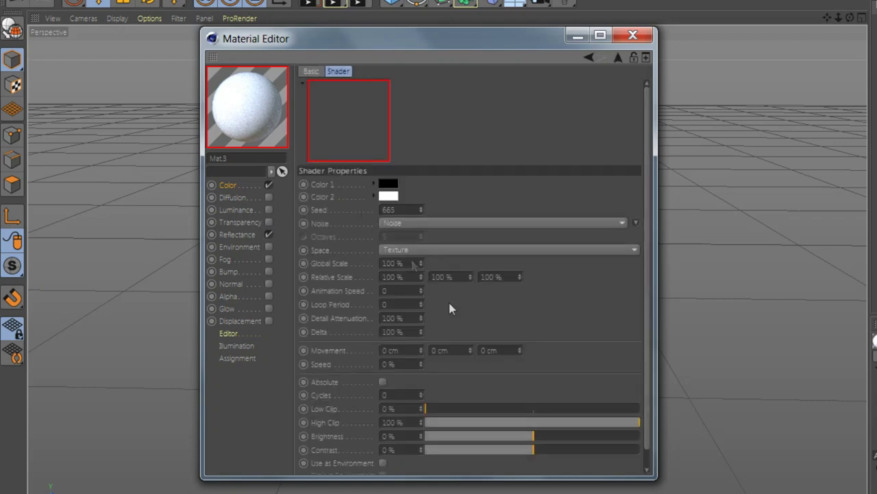
left_click(439, 222)
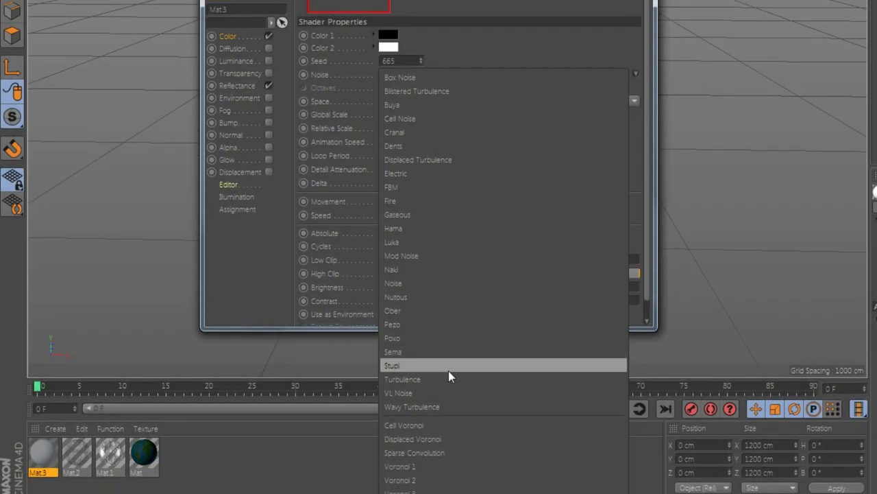
left_click(449, 378)
left_click(388, 160)
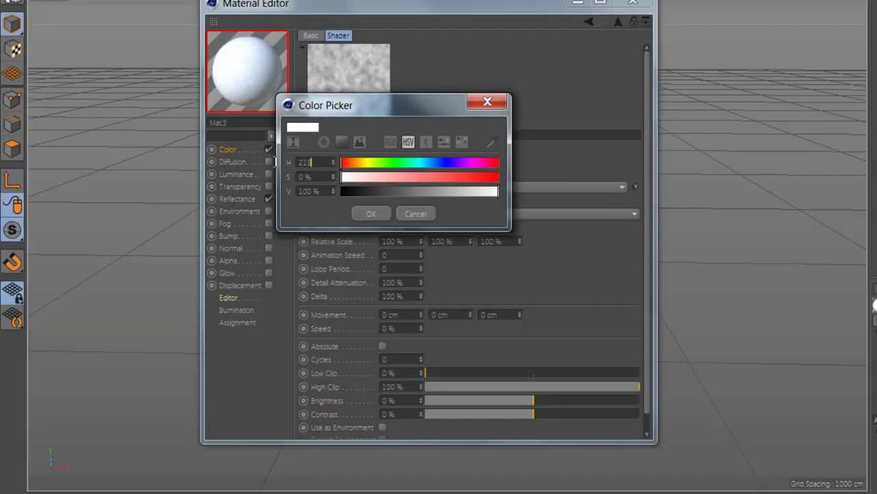
left_click(305, 177)
type("85")
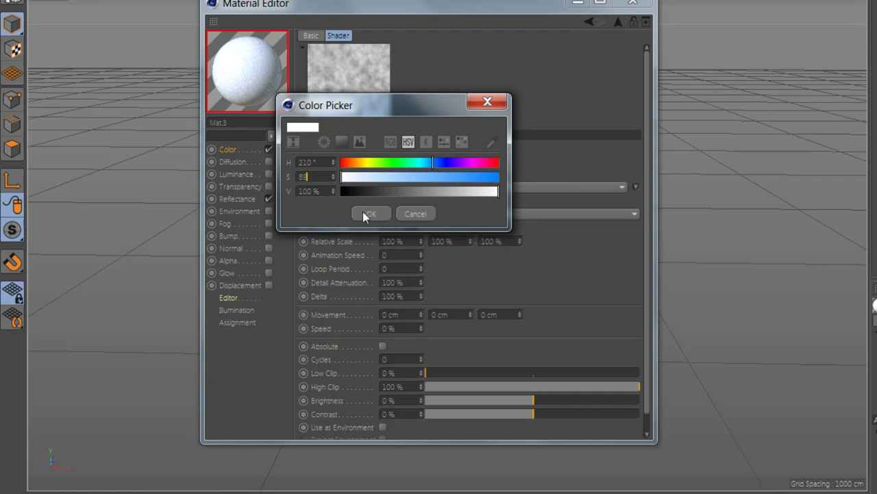
key("Return")
left_click(364, 215)
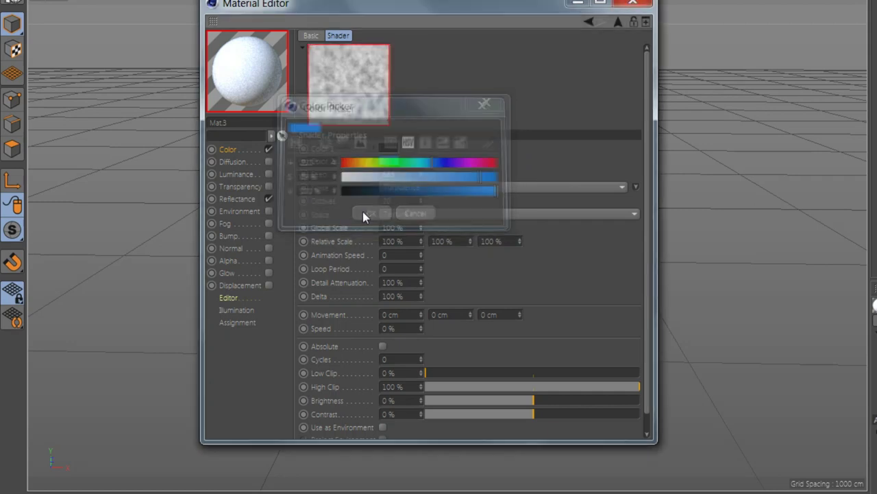
left_click(395, 227)
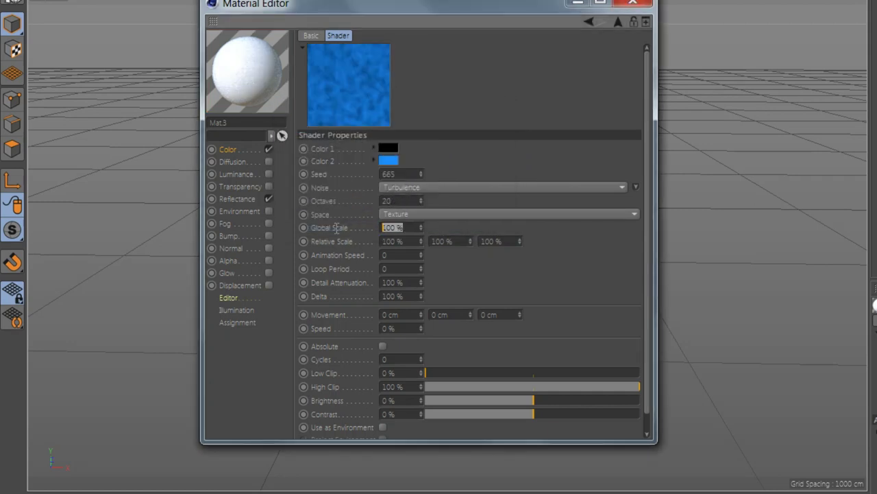
type("555")
key("Return")
- Enable transparency driven by a reversed-gradient Fresnel shader in Front Trans mode
left_click(268, 186)
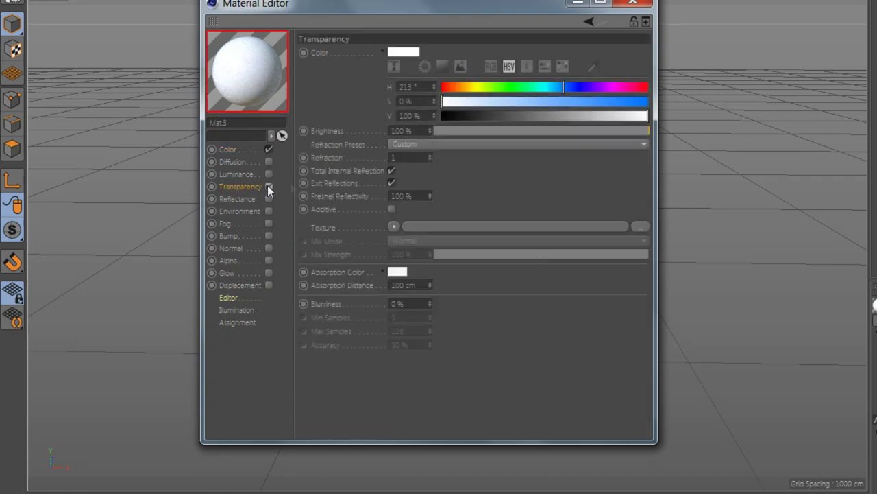
left_click(394, 227)
left_click(402, 366)
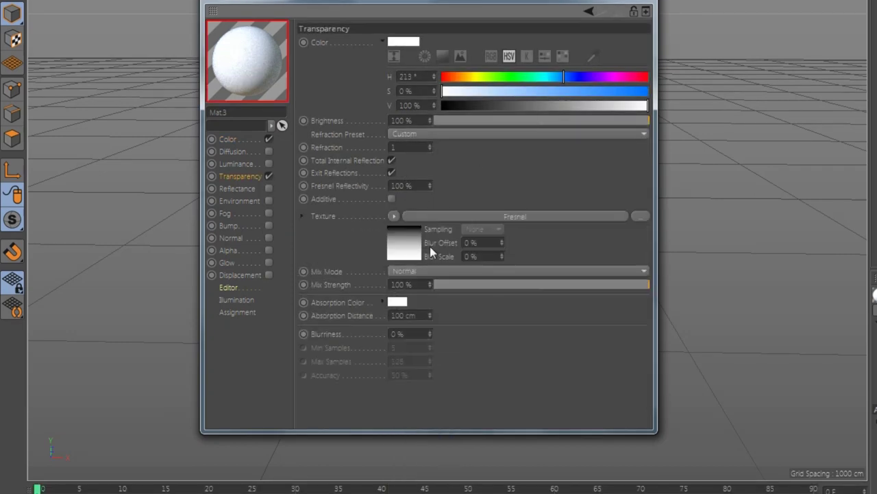
left_click(451, 217)
mouse_move(352, 172)
left_mouse_down()
mouse_move(584, 172)
mouse_move(281, 177)
left_mouse_up()
left_click_drag(571, 173, 651, 173)
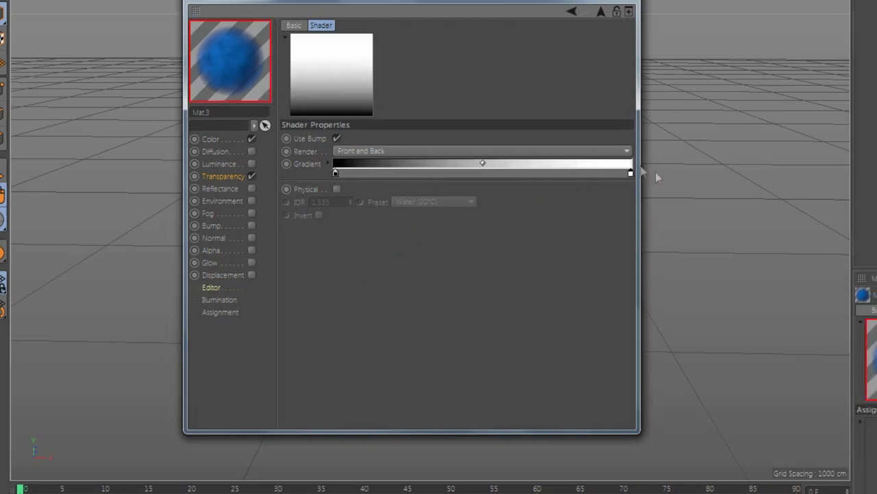
left_click_drag(484, 165, 427, 168)
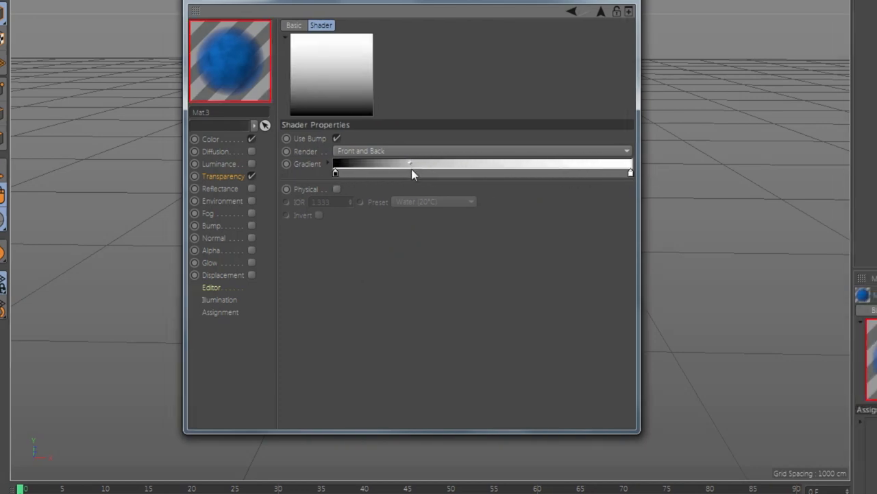
left_click(411, 151)
left_click(410, 180)
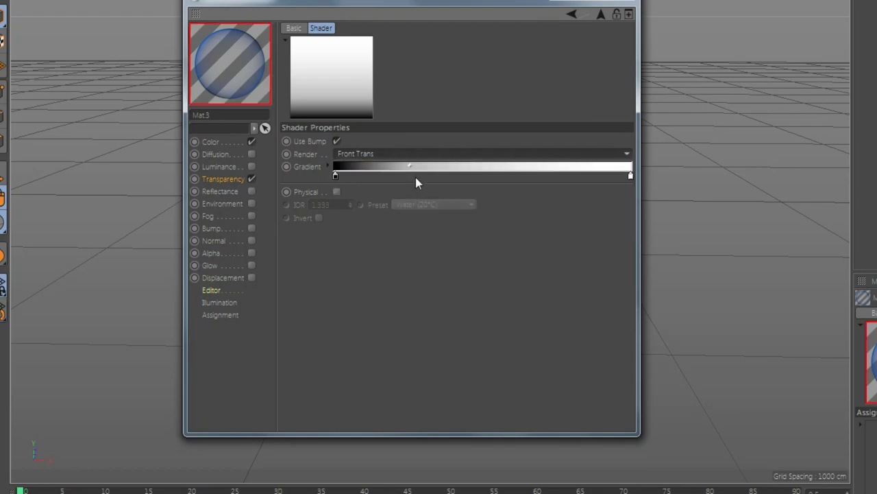
- Enable Glow with zero inner strength and 255% outer strength
left_click(269, 264)
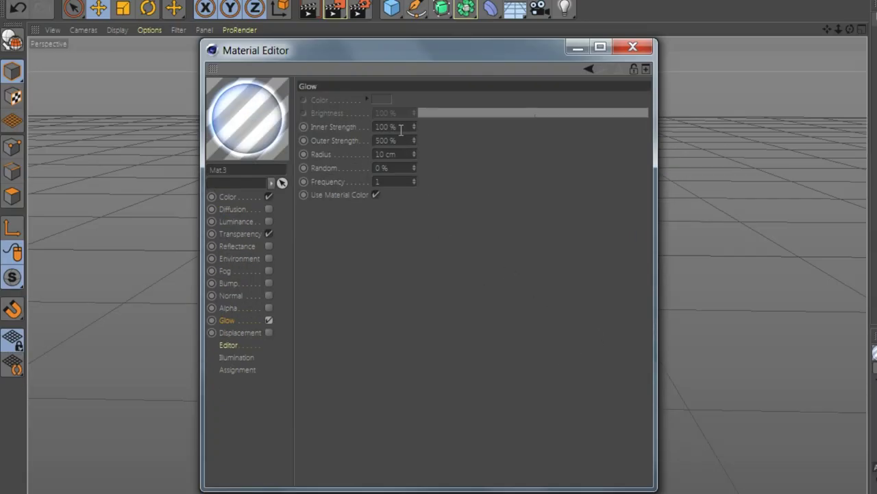
double_click(390, 127)
type("0")
key("Tab")
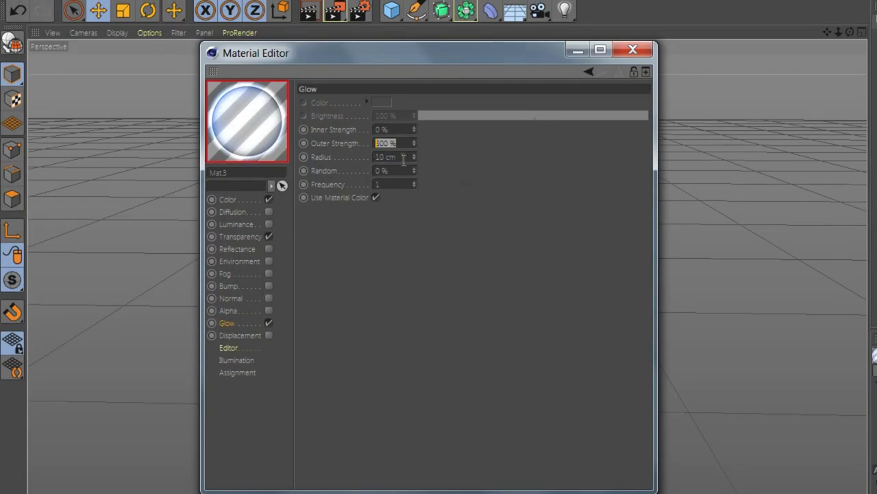
type("255")
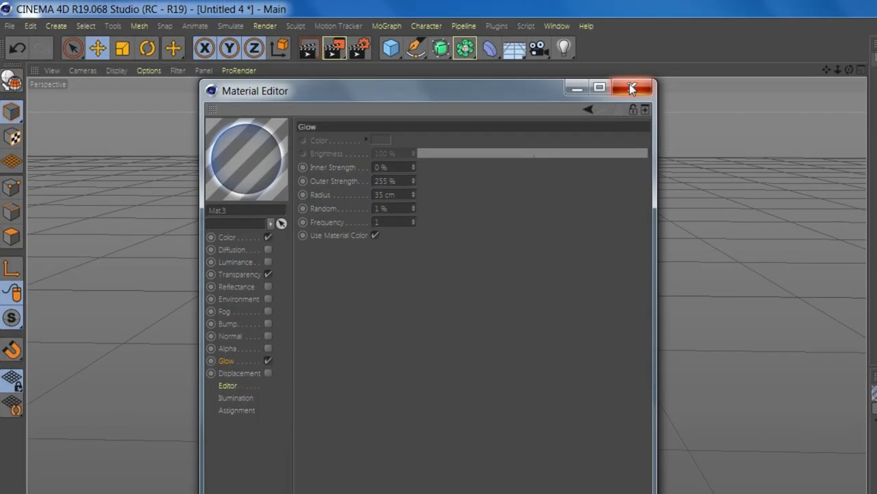
- Duplicate the sphere twice and apply materials to Sphere.2 and Mat.1 to Sphere.1
left_click(631, 88)
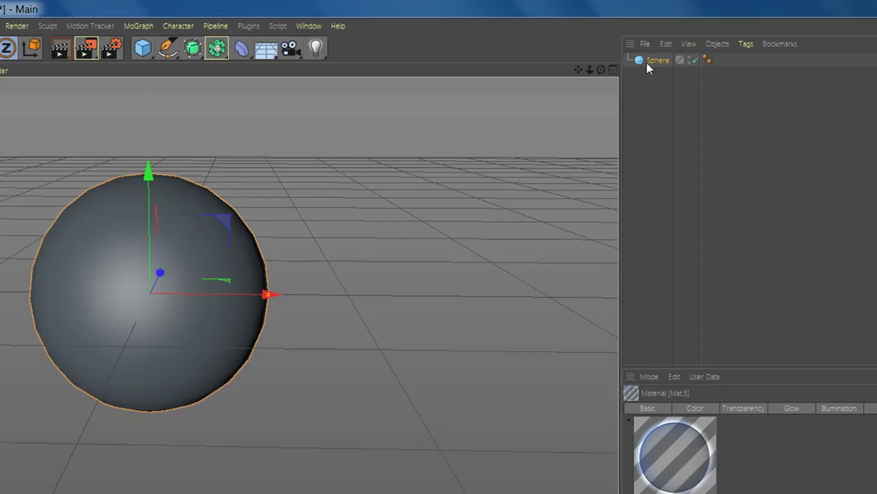
left_click_drag(657, 60, 652, 92, "ctrl")
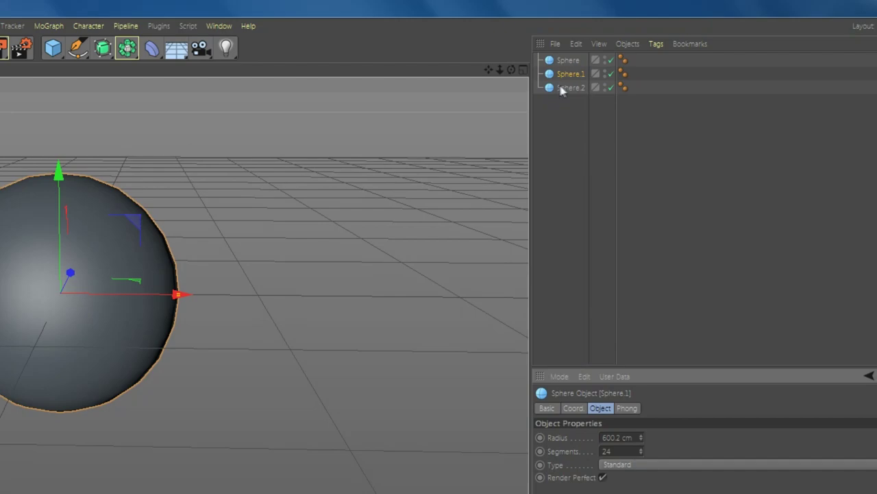
left_click(561, 91)
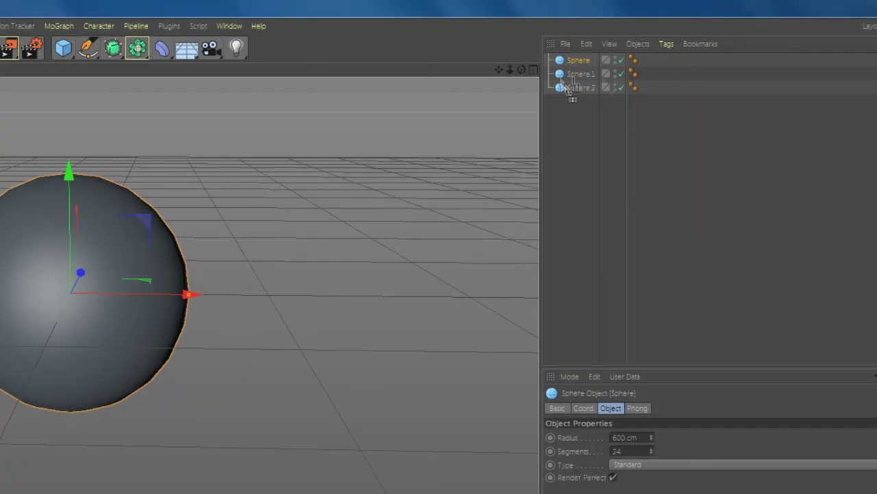
left_click_drag(98, 419, 570, 98)
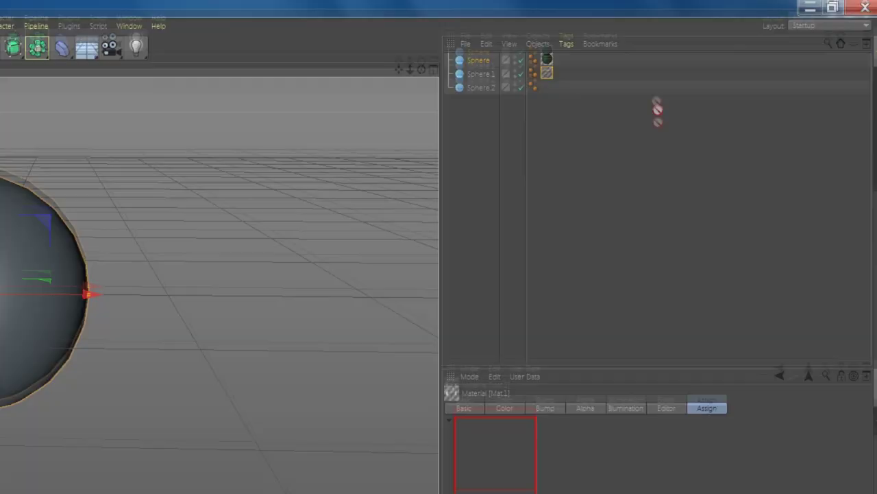
left_click_drag(108, 411, 486, 77)
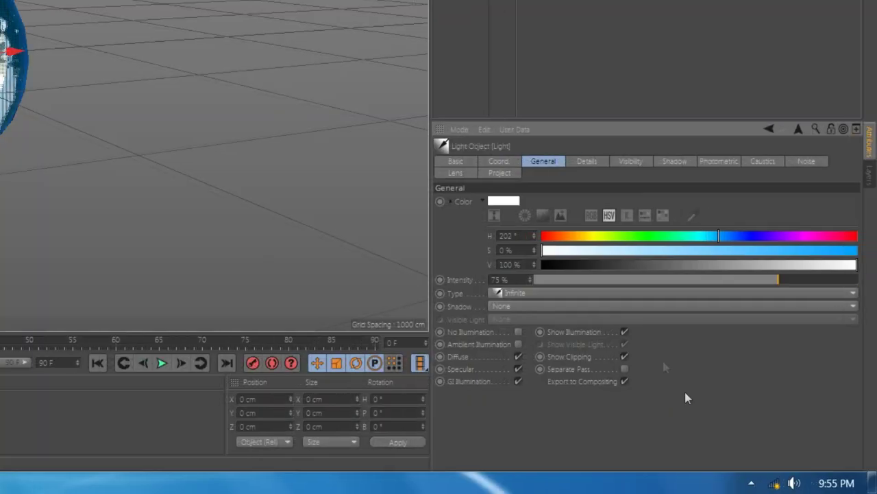
- Set the light's saturation to 20 and open the image picker for Mat.4's colour
double_click(510, 249)
type("20")
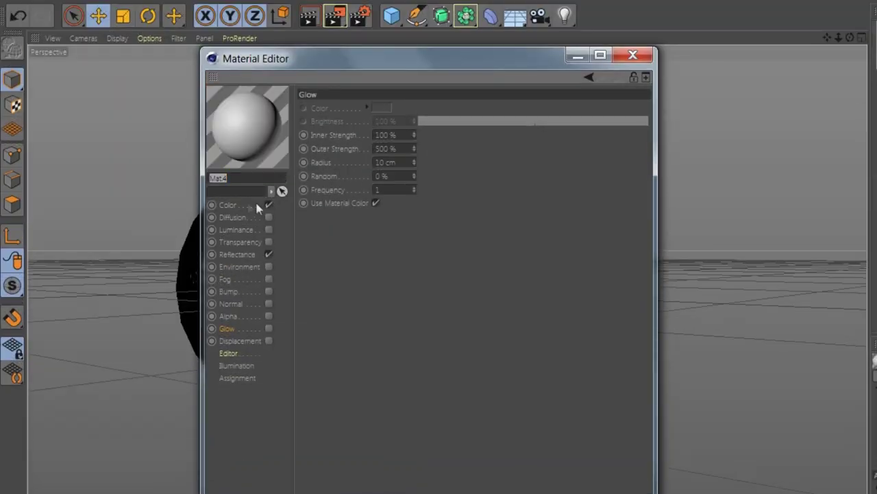
left_click(257, 207)
- Load 11.jpg as Mat.4's colour texture with Multiply mix mode
left_click(438, 206)
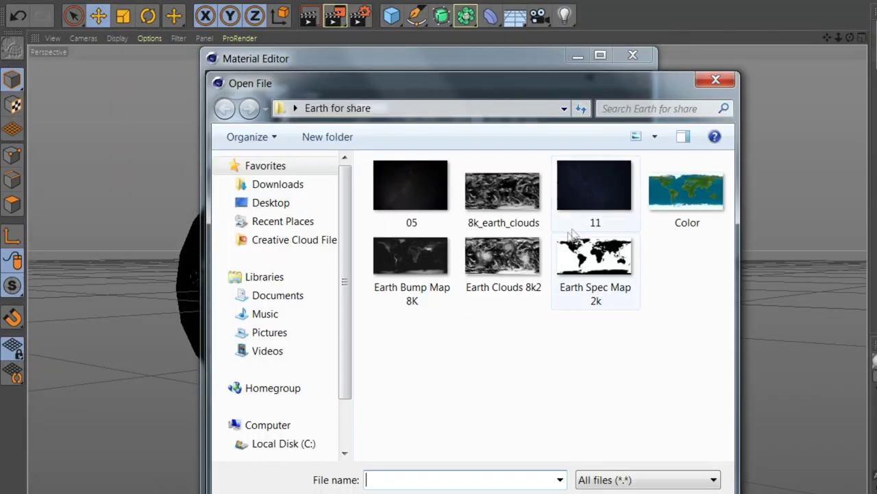
double_click(595, 195)
left_click(766, 395)
left_click(328, 227)
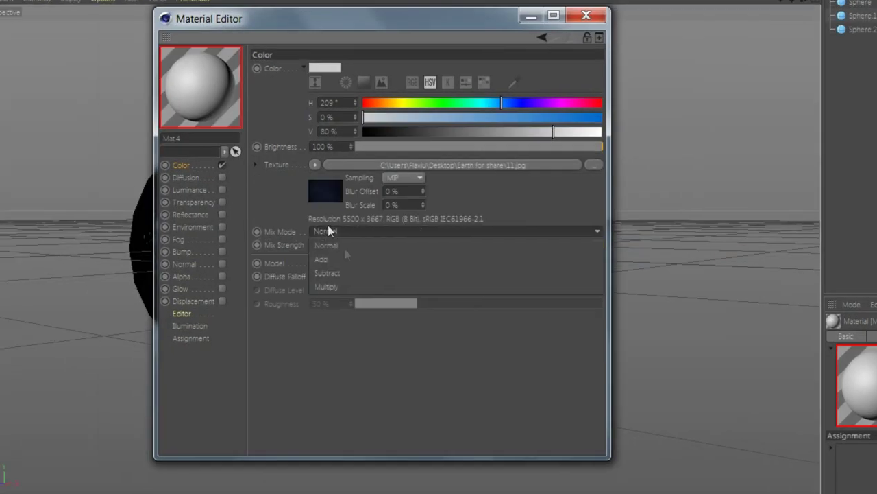
left_click(360, 282)
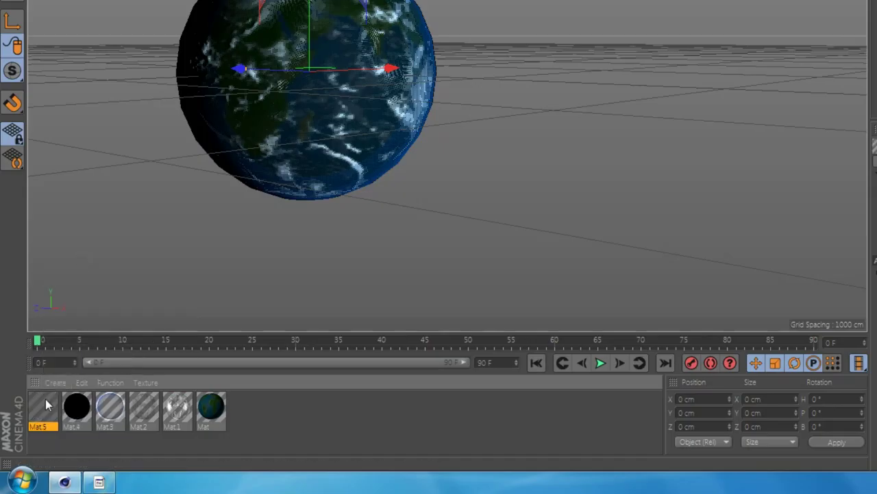
- Give Mat.5 a 05.jpg colour texture over fully saturated blue at 5% brightness
double_click(44, 403)
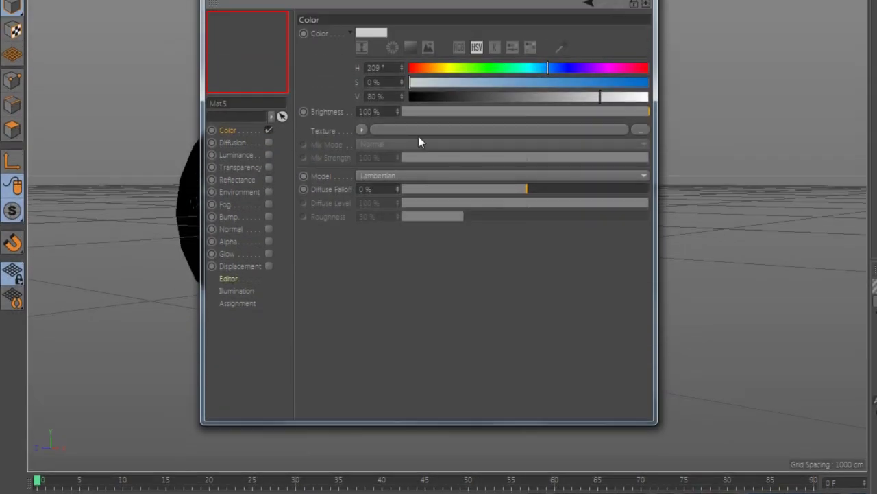
left_click(423, 111)
left_click(483, 135)
double_click(431, 137)
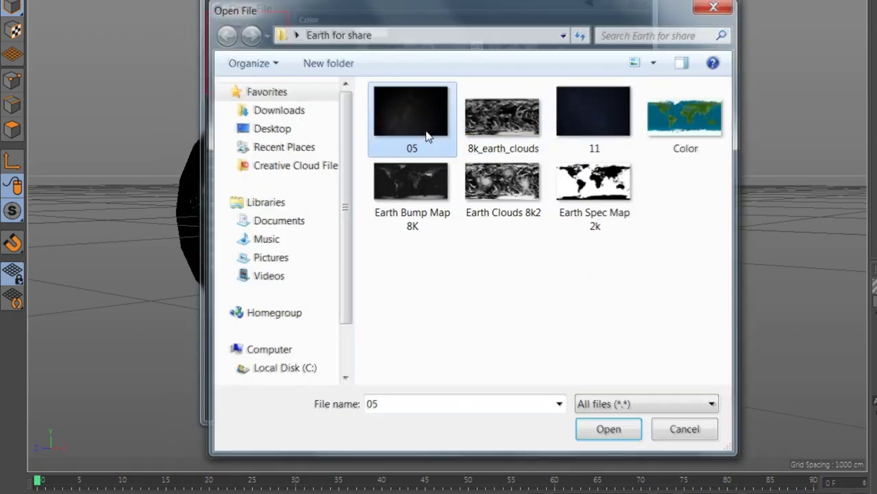
left_click(659, 317)
type("5")
key("Return")
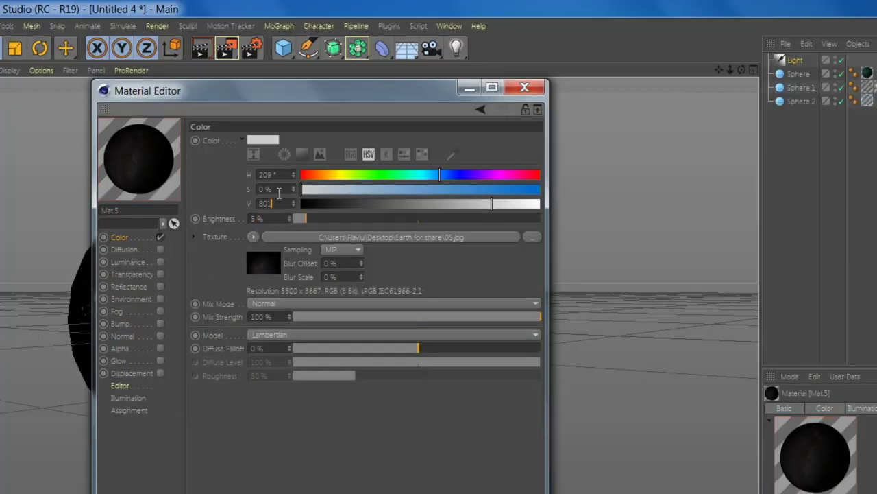
type("100")
key("Return")
type("00")
key("Return")
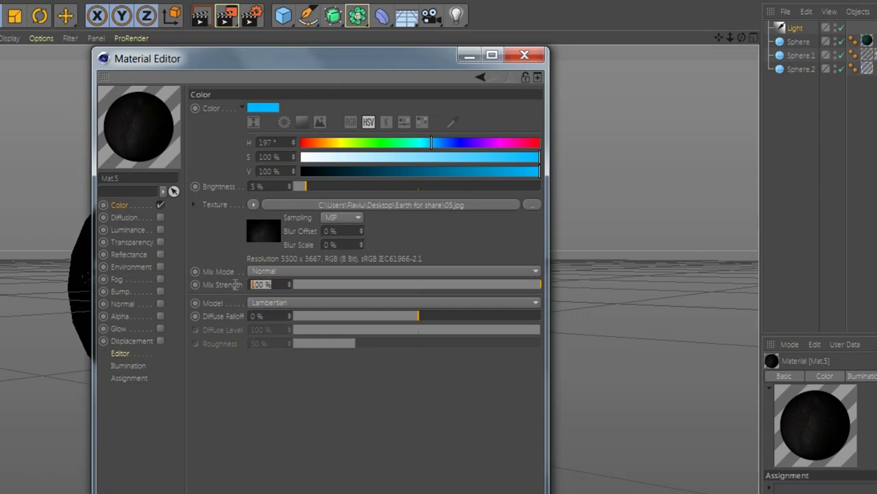
- Set Mat.5's texture mix strength to 3% and change the blur values to 0.5
type("3")
key("Return")
double_click(336, 230)
type("0.5")
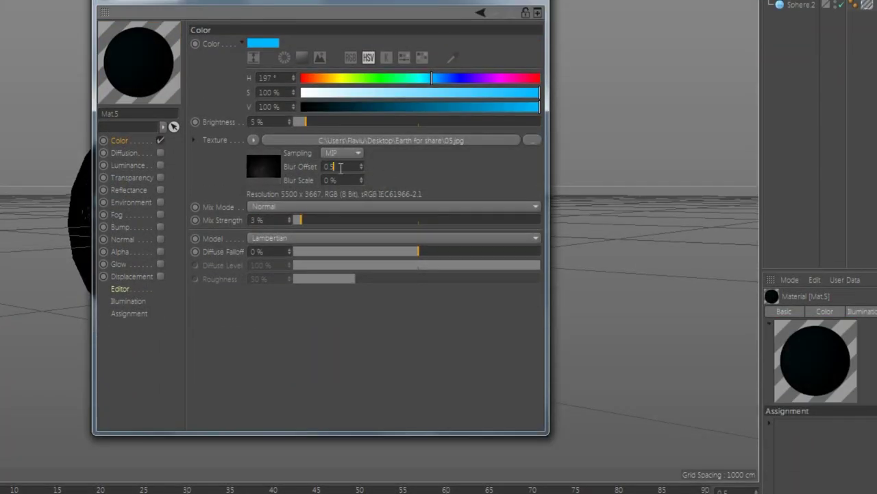
type("0.5")
key("Return")
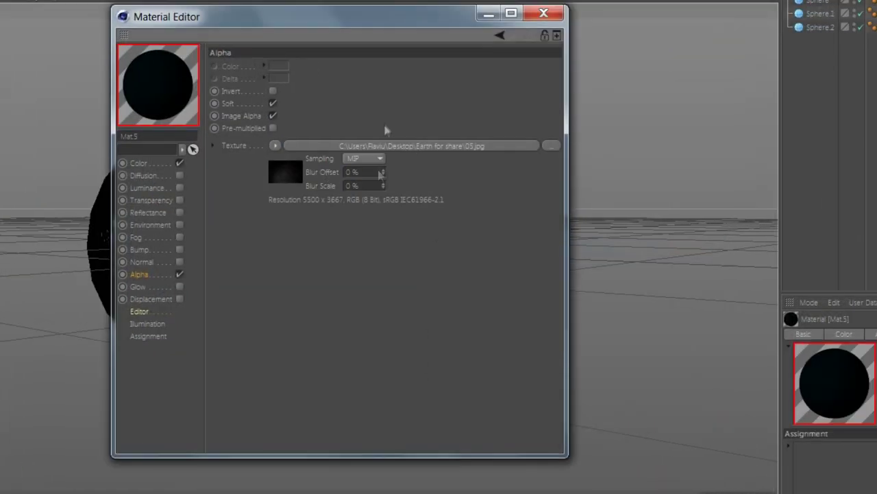
- Give Mat.5's alpha a small blur and turn off Soft and Image Alpha
left_click_drag(381, 173, 381, 167)
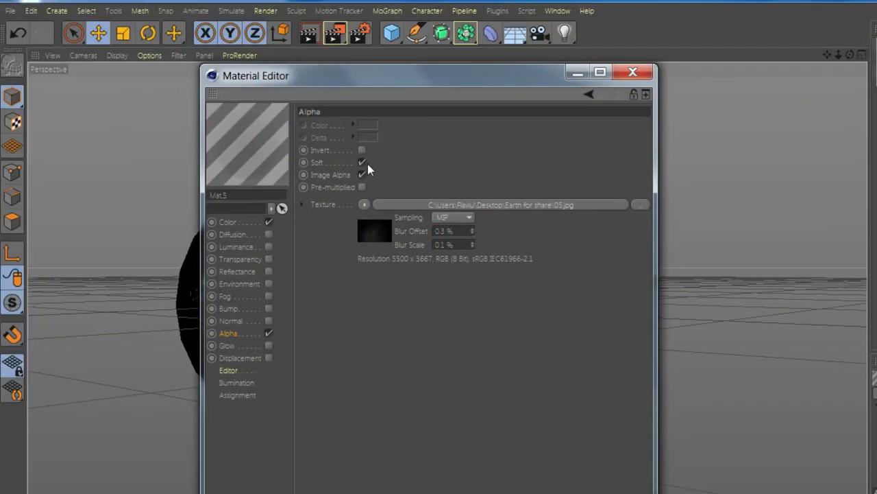
left_click(362, 162)
left_click(361, 174)
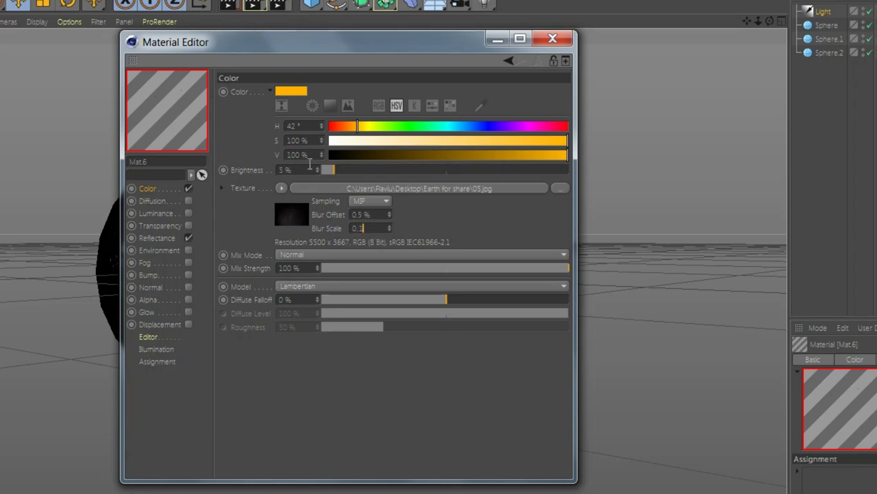
- Set Mat.6's colour mix to Multiply at 5% with diffuse falloff around -25%
left_click(327, 267)
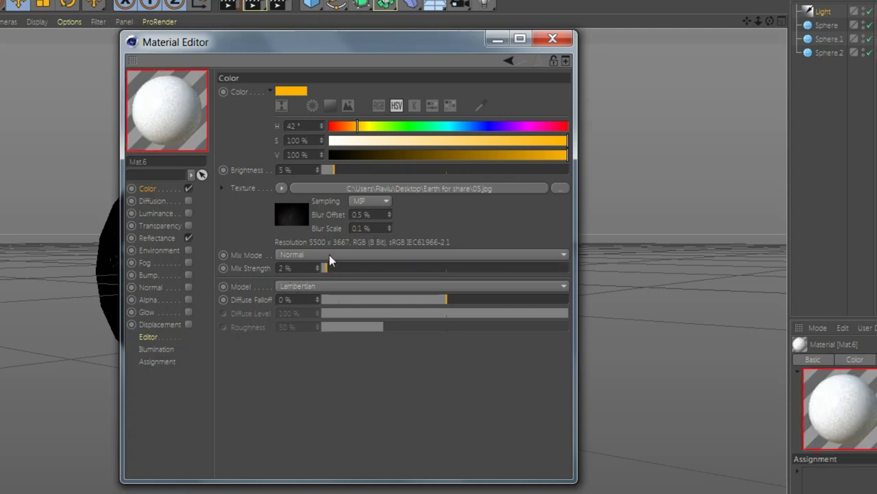
left_click(322, 254)
left_click(315, 309)
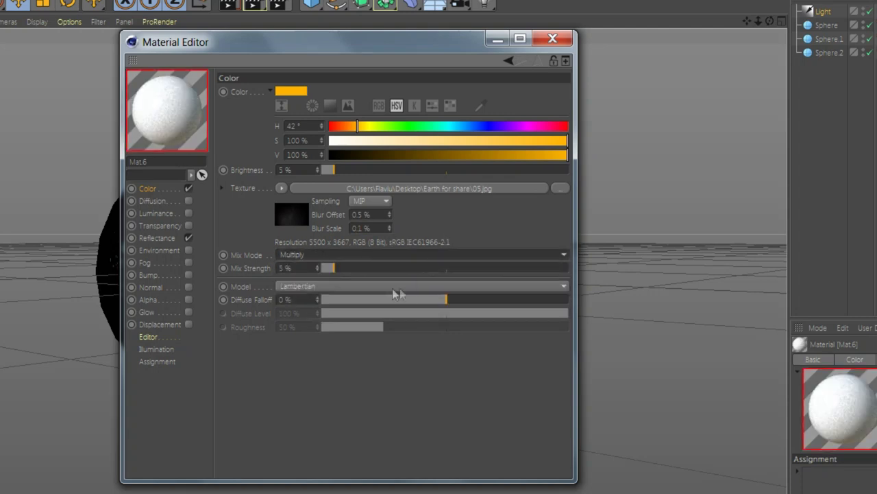
left_click_drag(350, 300, 415, 301)
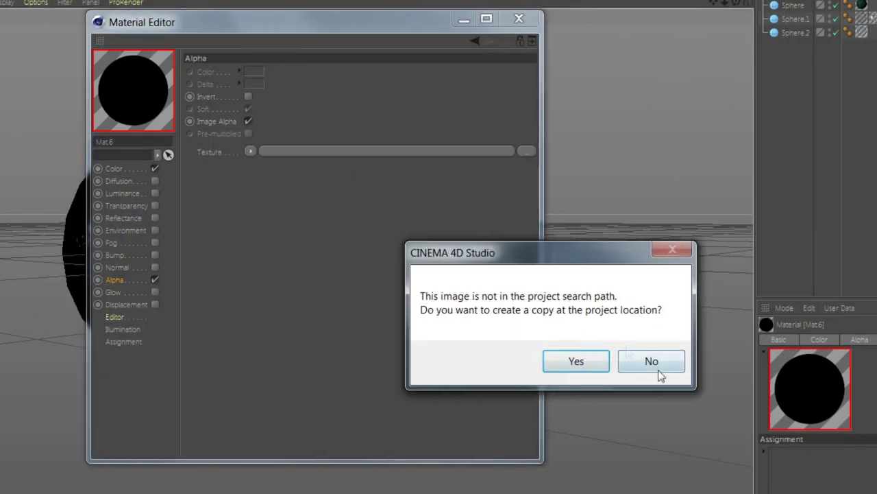
- Load 05.jpg as Mat.6's inverted alpha with a 0.2% blur offset
left_click(765, 360)
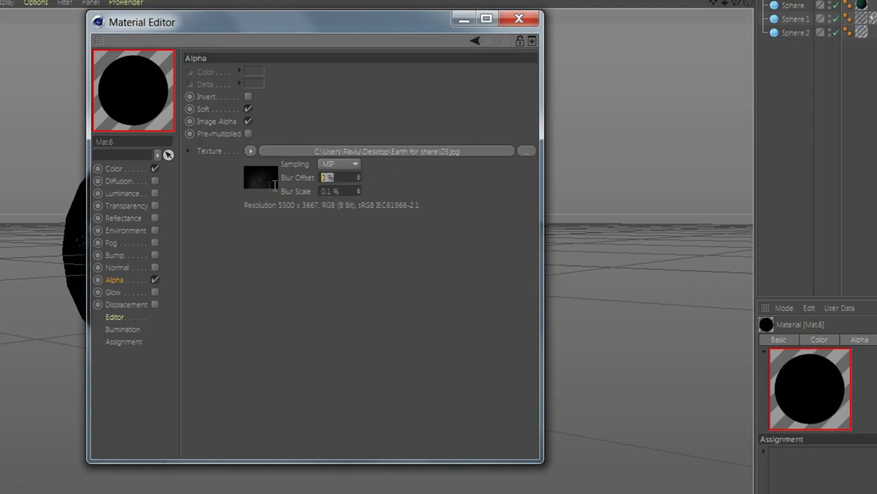
type("0.2")
key("Return")
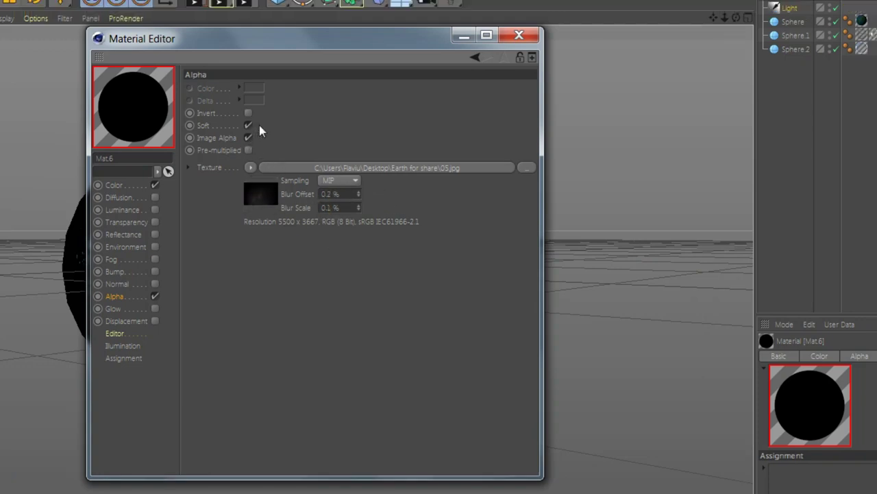
left_click(248, 129)
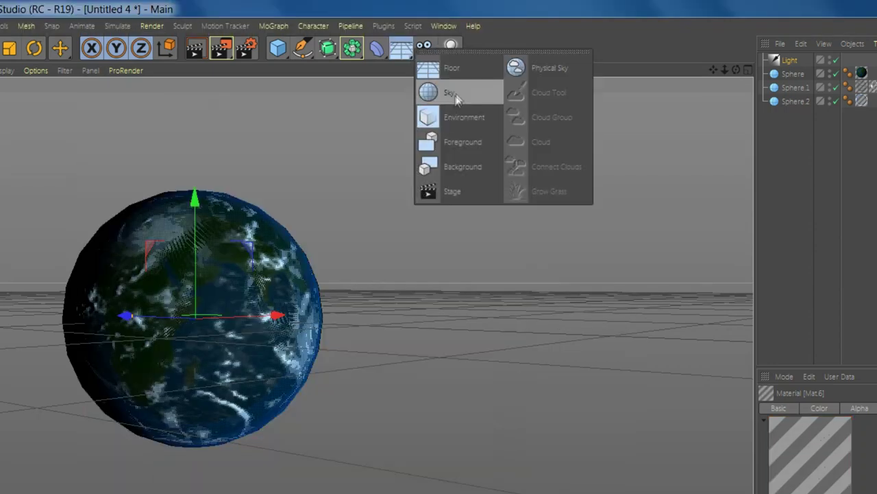
- Add a Sky object carrying the star materials, projected Frontal with adjusted texture length
left_click(456, 93)
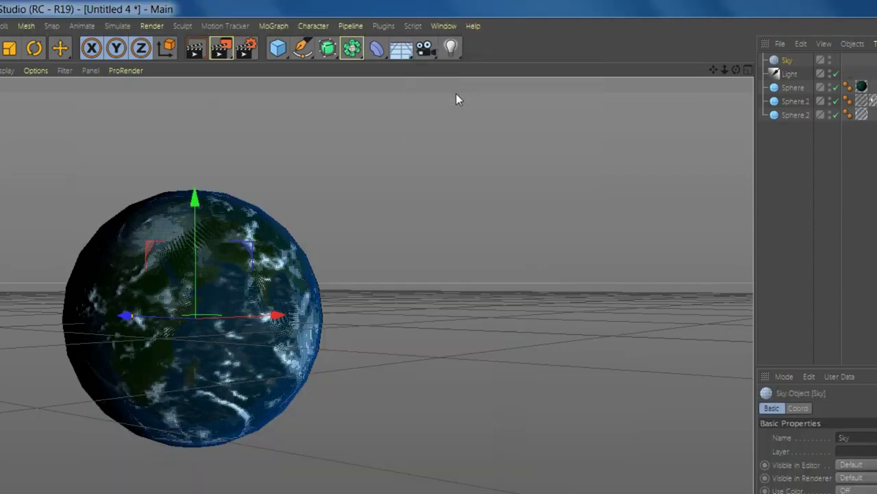
left_click_drag(598, 63, 596, 62)
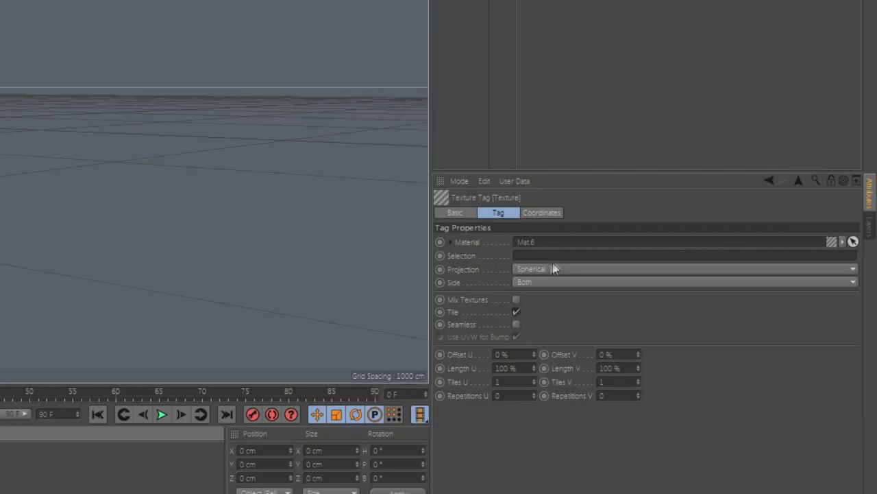
left_click(541, 269)
left_click(541, 322)
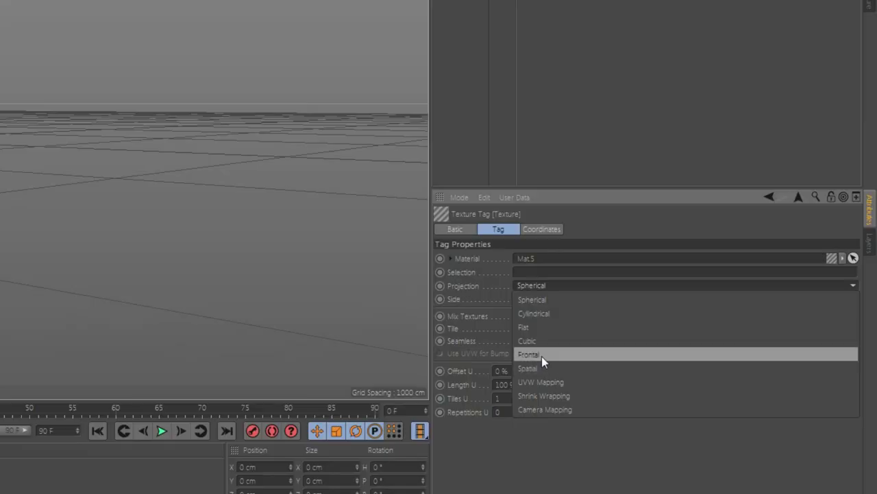
left_click(526, 352)
left_click(514, 367)
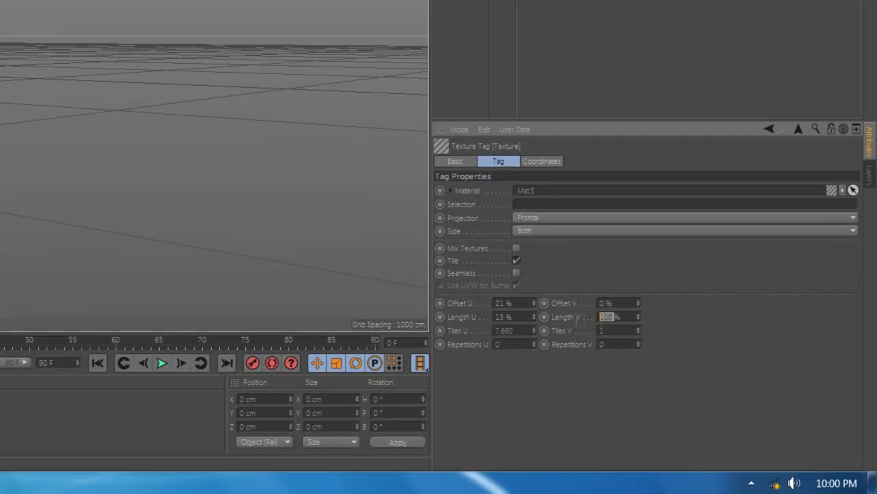
key("Return")
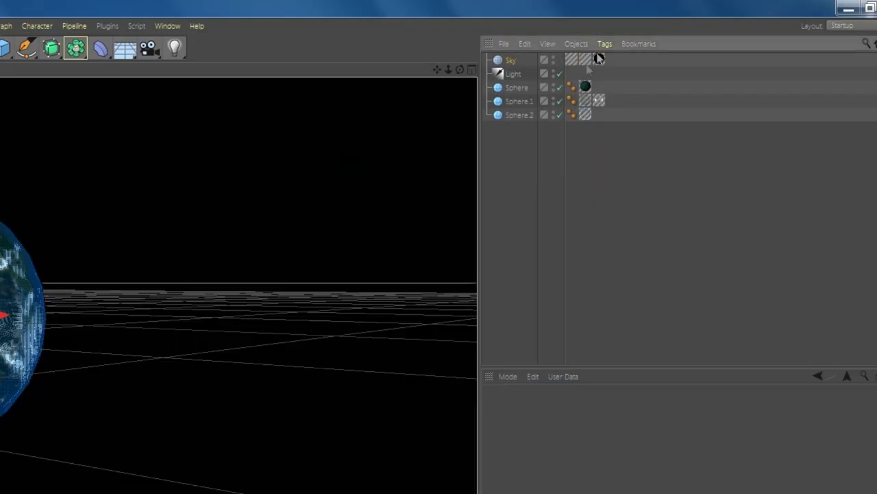
left_click(599, 60)
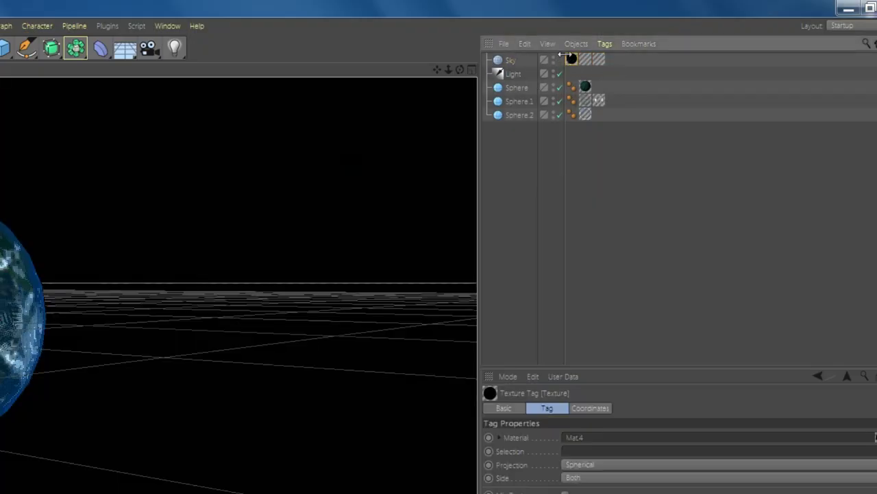